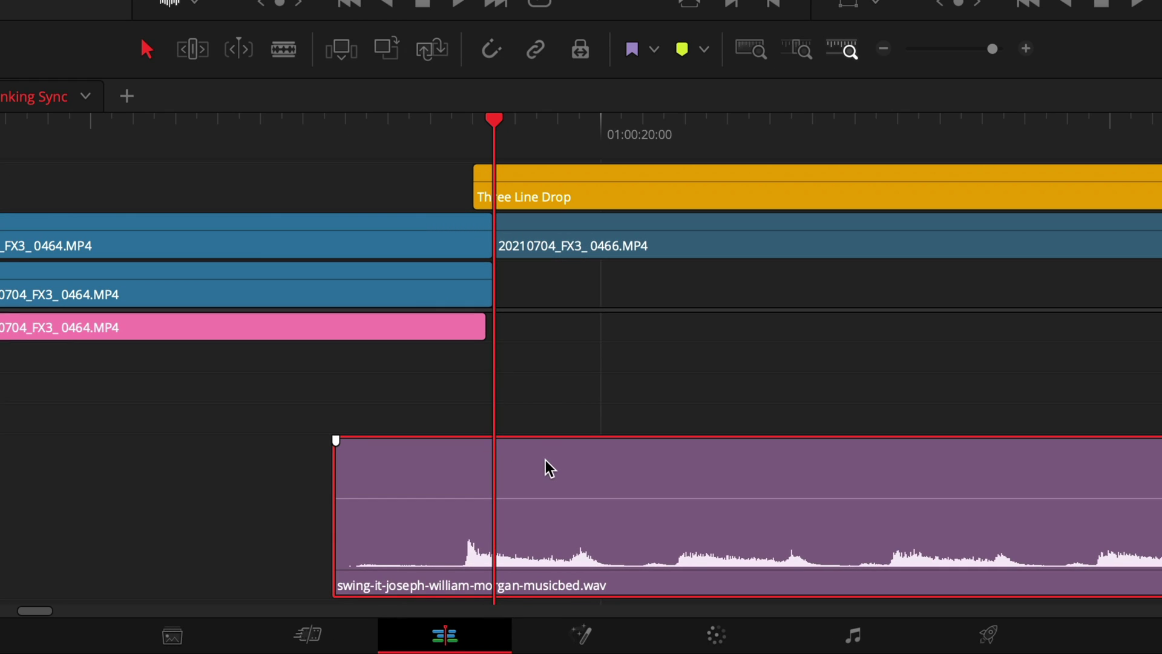
Shift the music clip slightly later on the timeline
drag(548, 467, 563, 470)
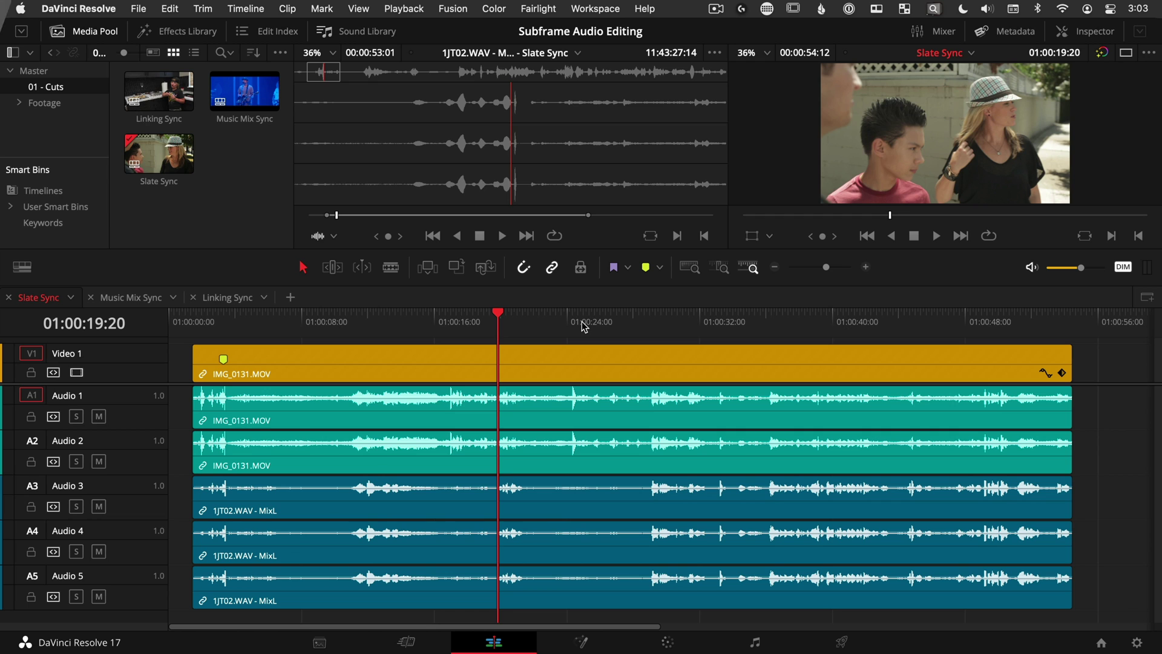
Slide all the clips about 15 frames earlier and park the playhead at 01:00:26:06
mouse_move(585, 327)
mouse_down()
mouse_move(402, 323)
mouse_move(587, 323)
mouse_up()
click(512, 329)
mouse_move(627, 409)
mouse_down()
mouse_move(662, 409)
mouse_move(652, 411)
mouse_up()
click(604, 324)
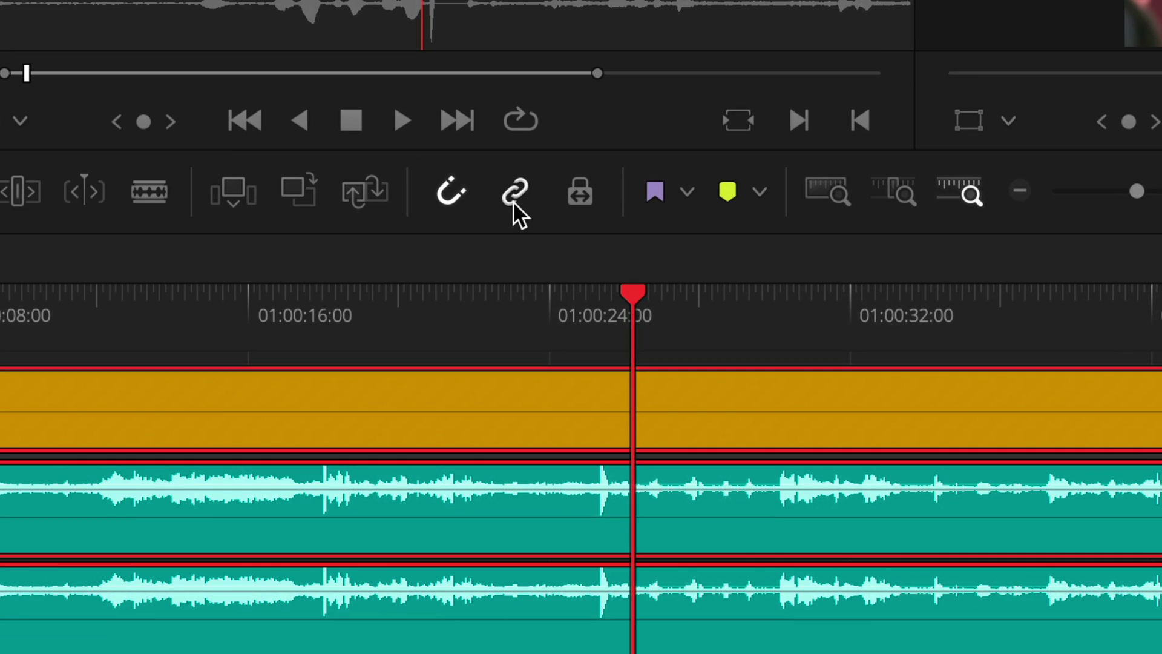
Turn off linked selection, deselect all clips, and disable snapping
click(513, 200)
click(571, 304)
key(shift+super+l)
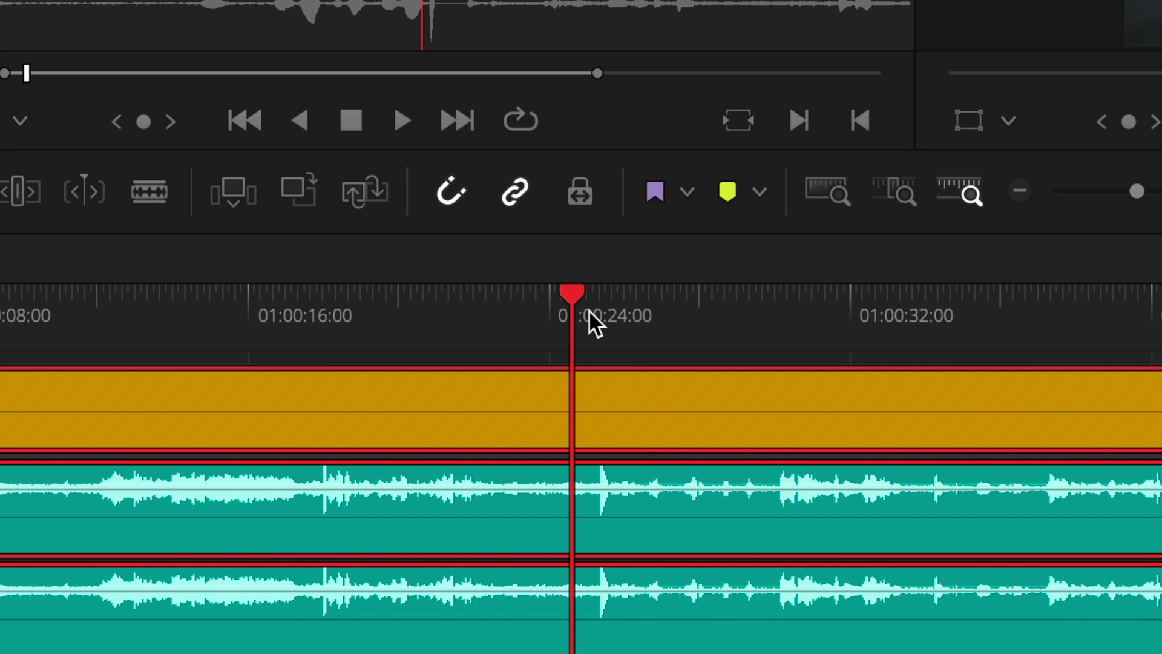
key(shift+super+l)
key(shift+super+a)
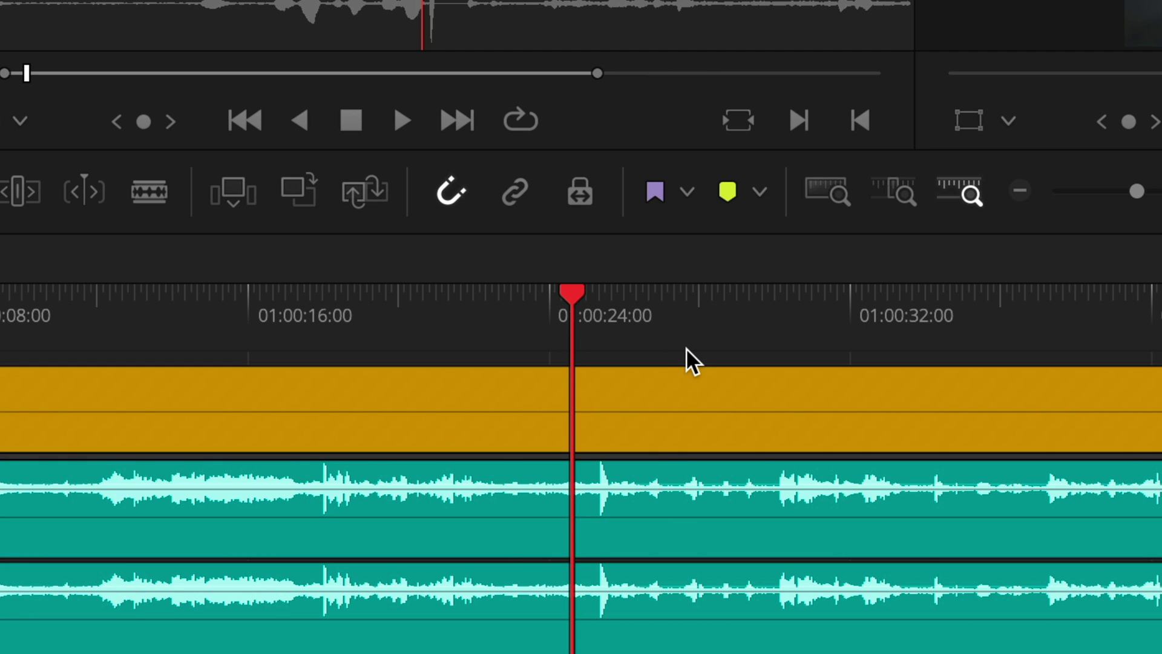
click(447, 197)
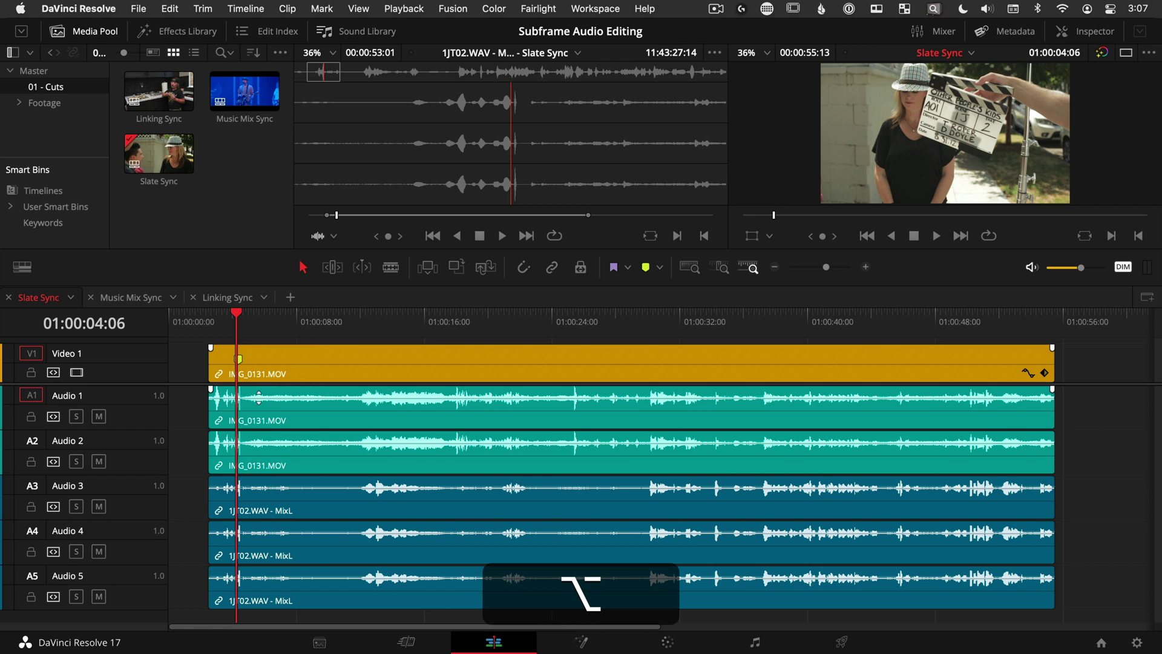
Park the playhead on the slate clap frame at 01:00:04:06
scroll(259, 396, up, 5)
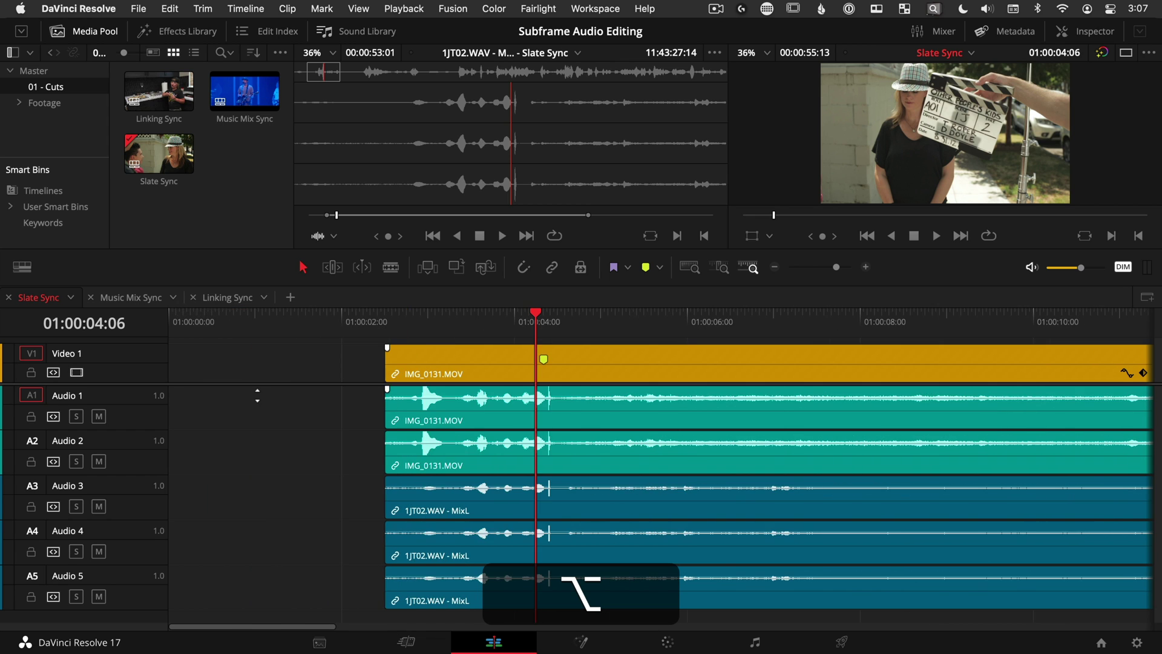
Zoom in and move all five audio clips one frame earlier than IMG_0131.MOV
scroll(671, 405, up, 5)
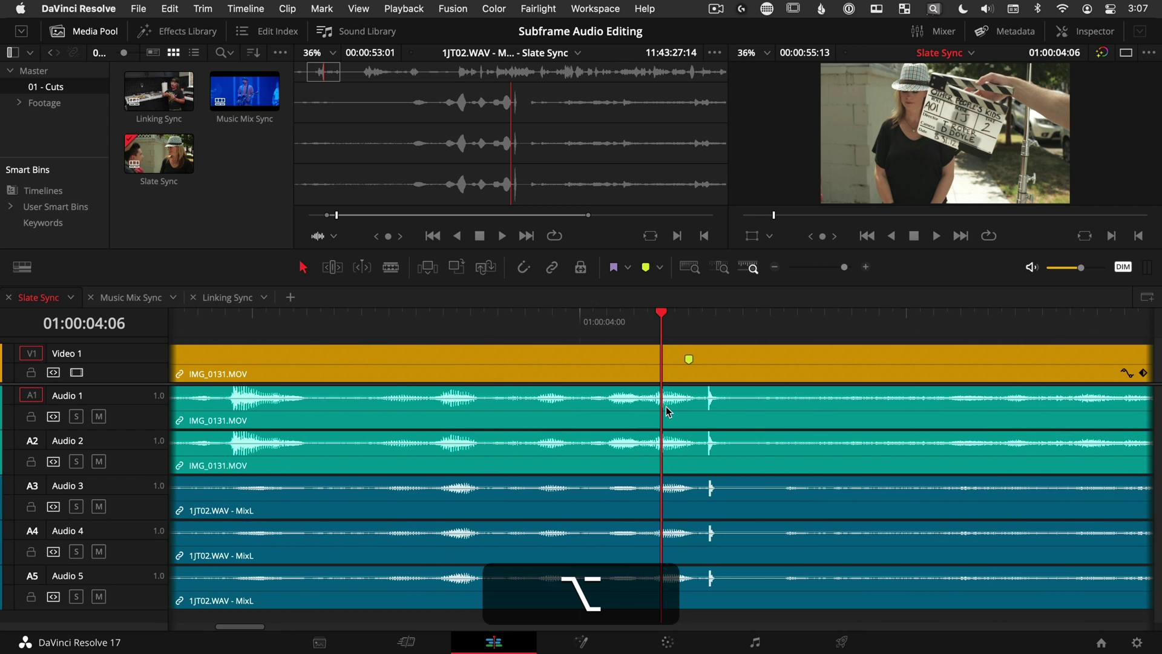
scroll(665, 405, up, 4)
alt+click(746, 408)
shift+click(796, 587)
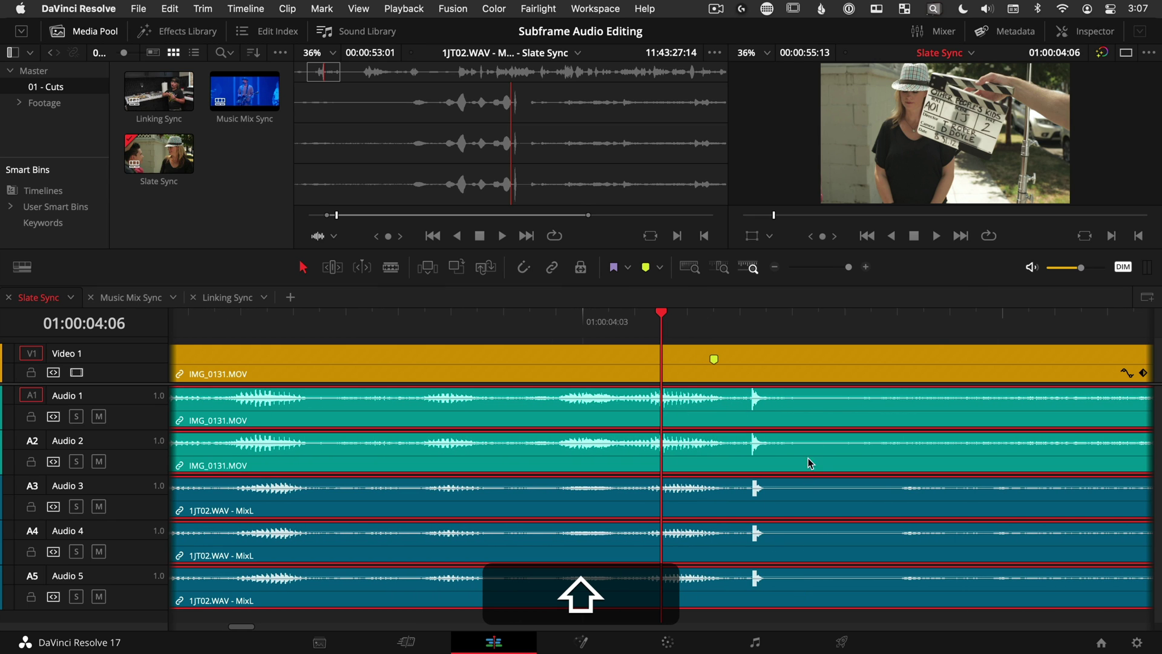
drag(818, 404, 758, 409)
click(714, 316)
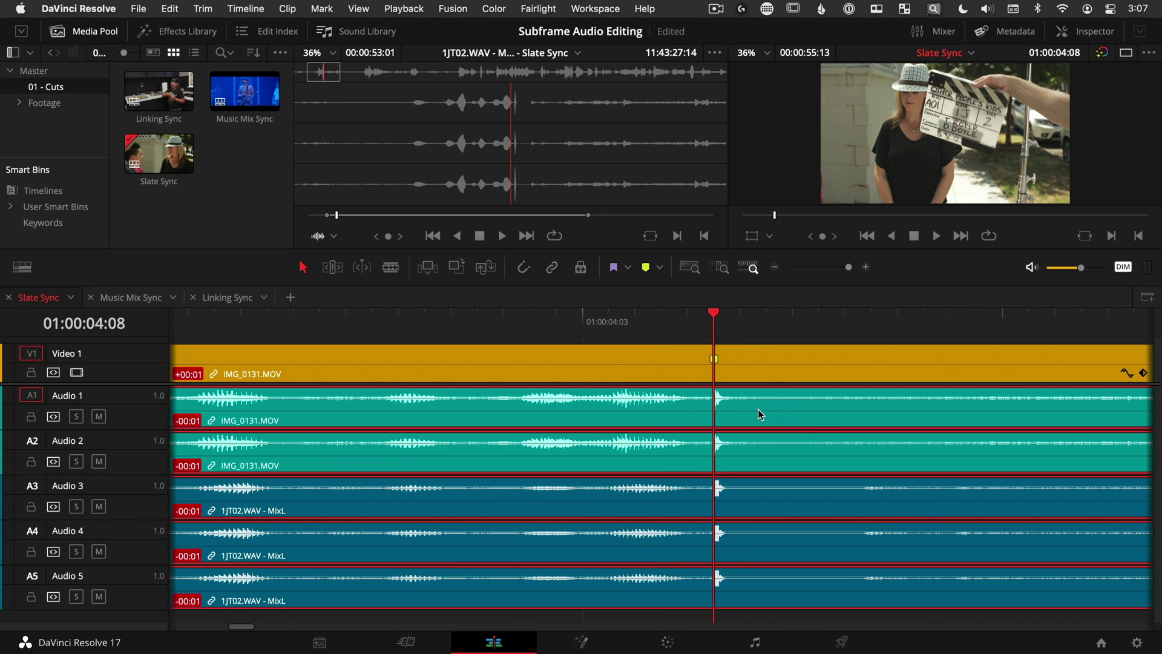
Trim the audio clips' start edges four frames later
key(Up)
drag(618, 403, 736, 411)
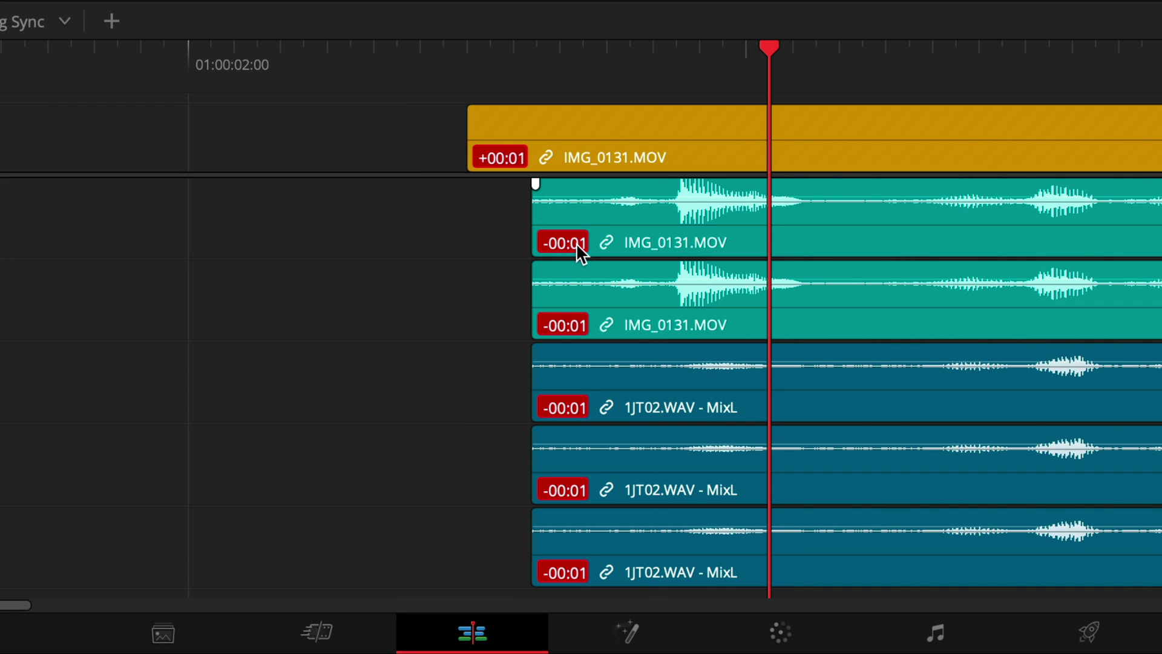
right_click(576, 242)
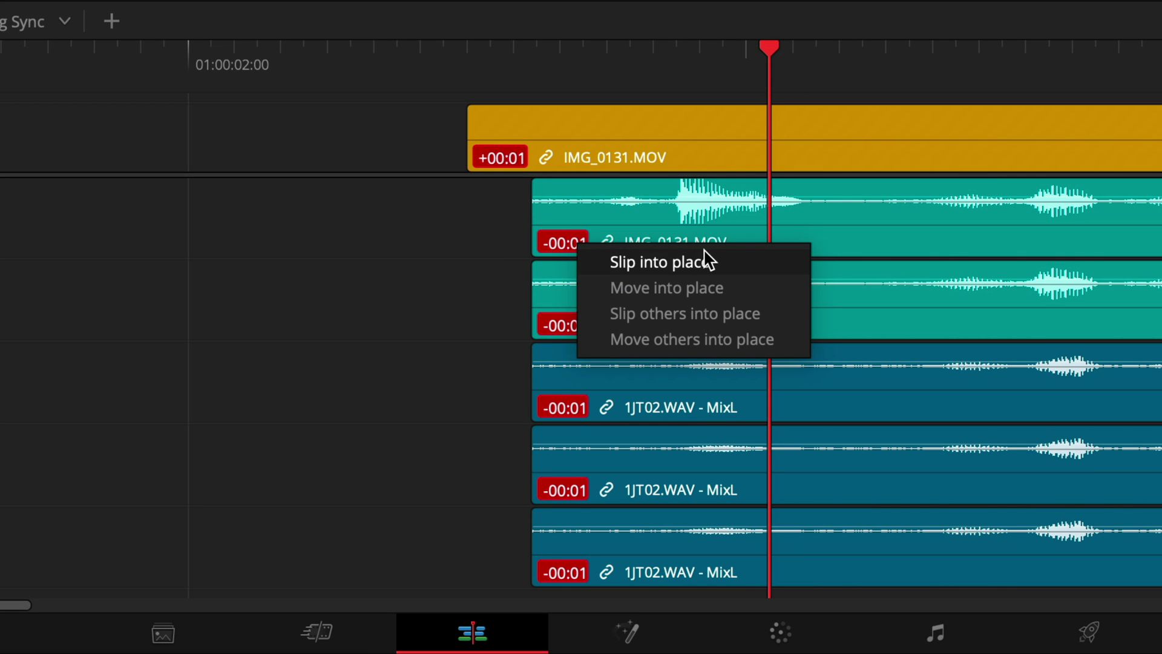
Move both IMG_0131.MOV audio clips and the first 1JT02.WAV clip back into sync using their -00:01 badges
click(779, 289)
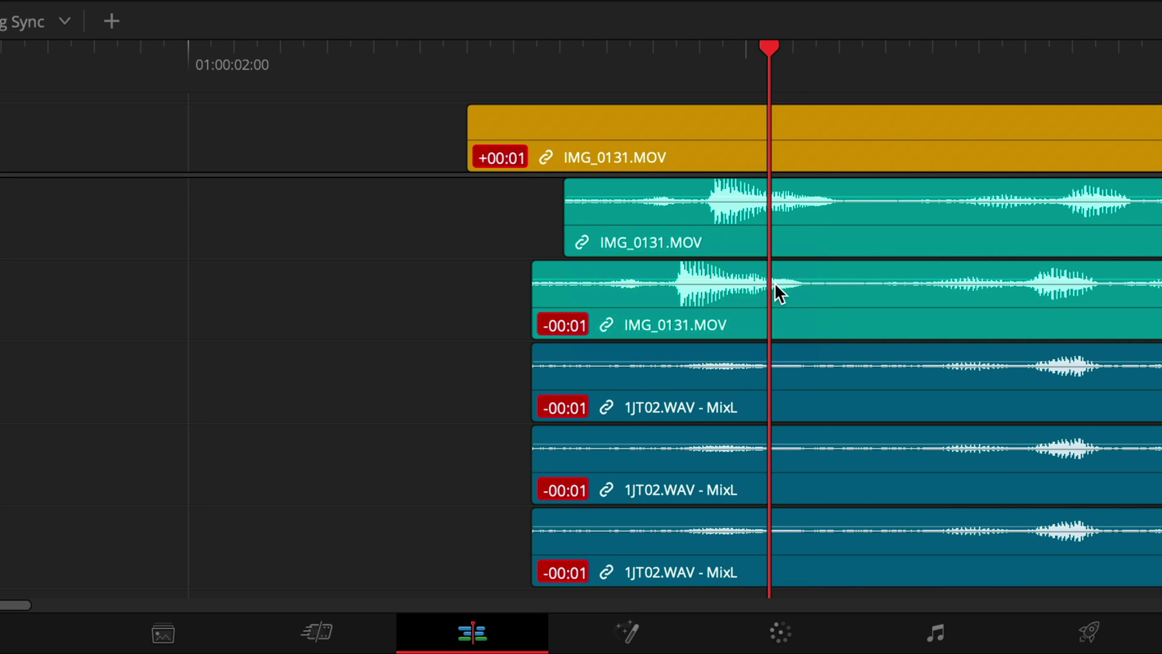
right_click(574, 326)
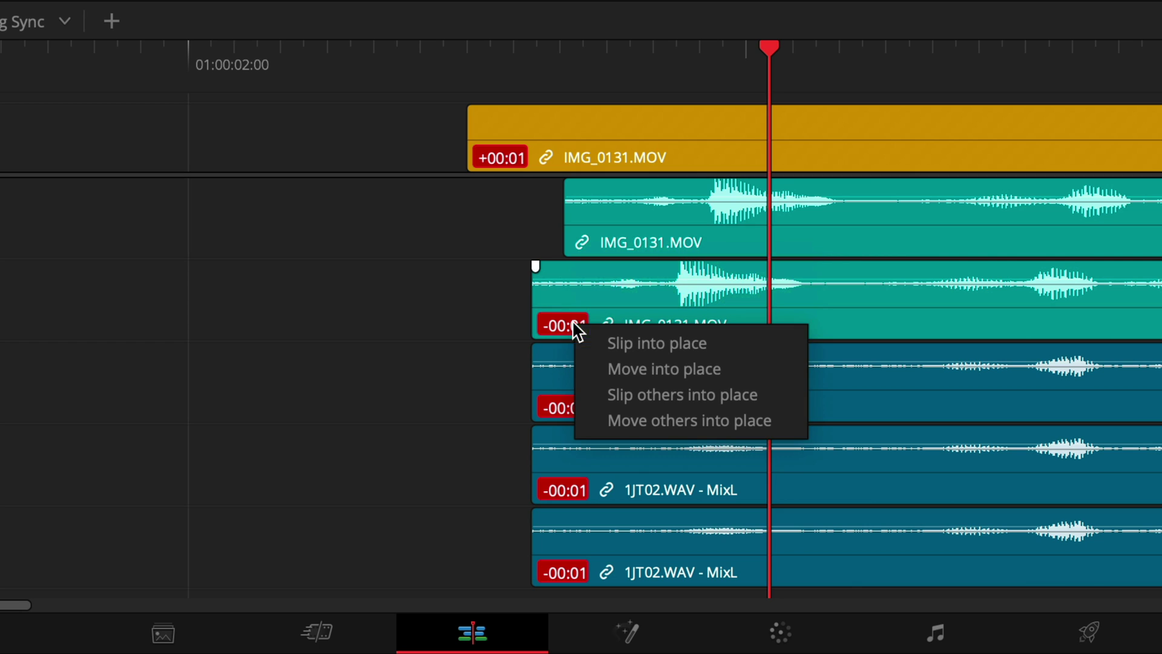
click(755, 369)
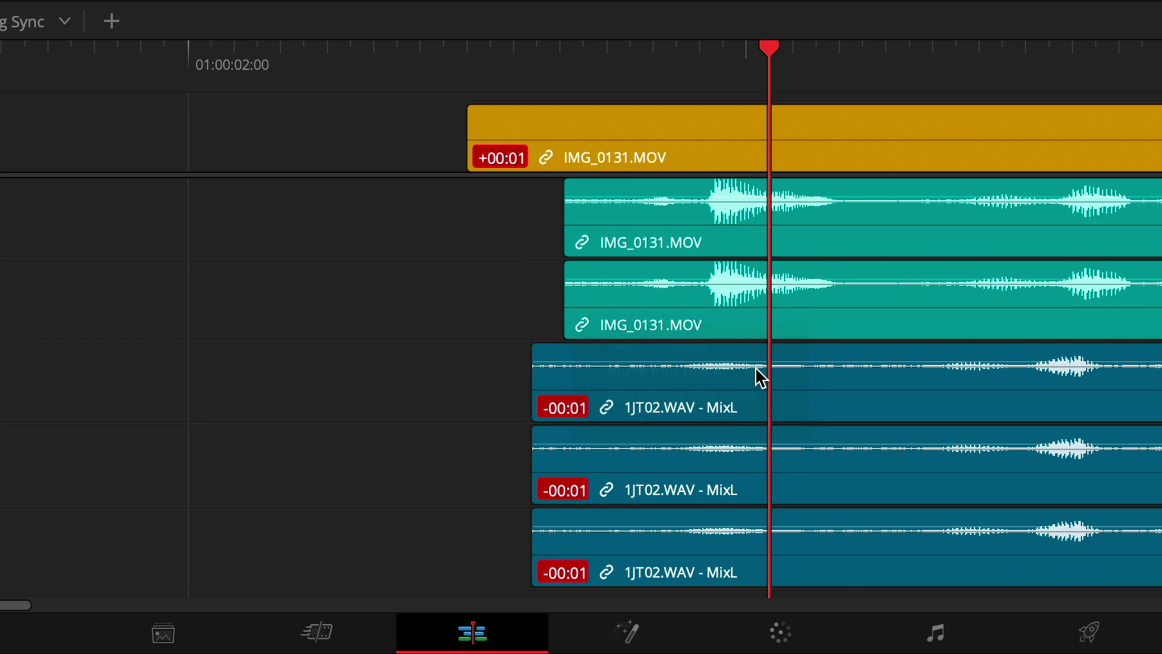
right_click(571, 410)
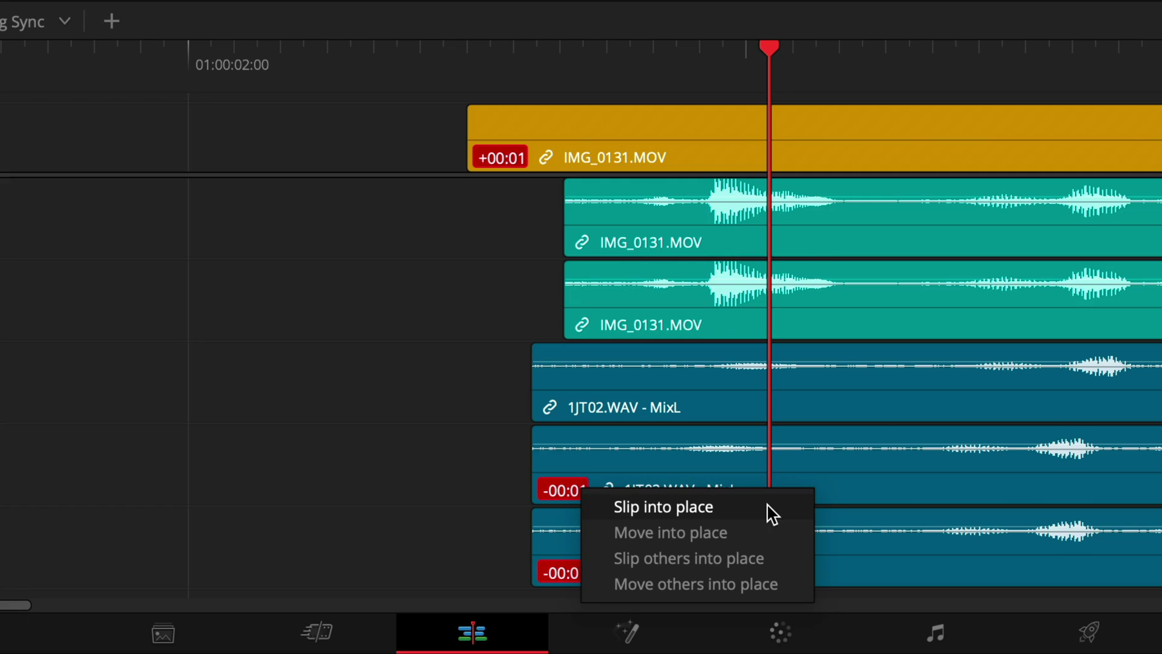
click(772, 513)
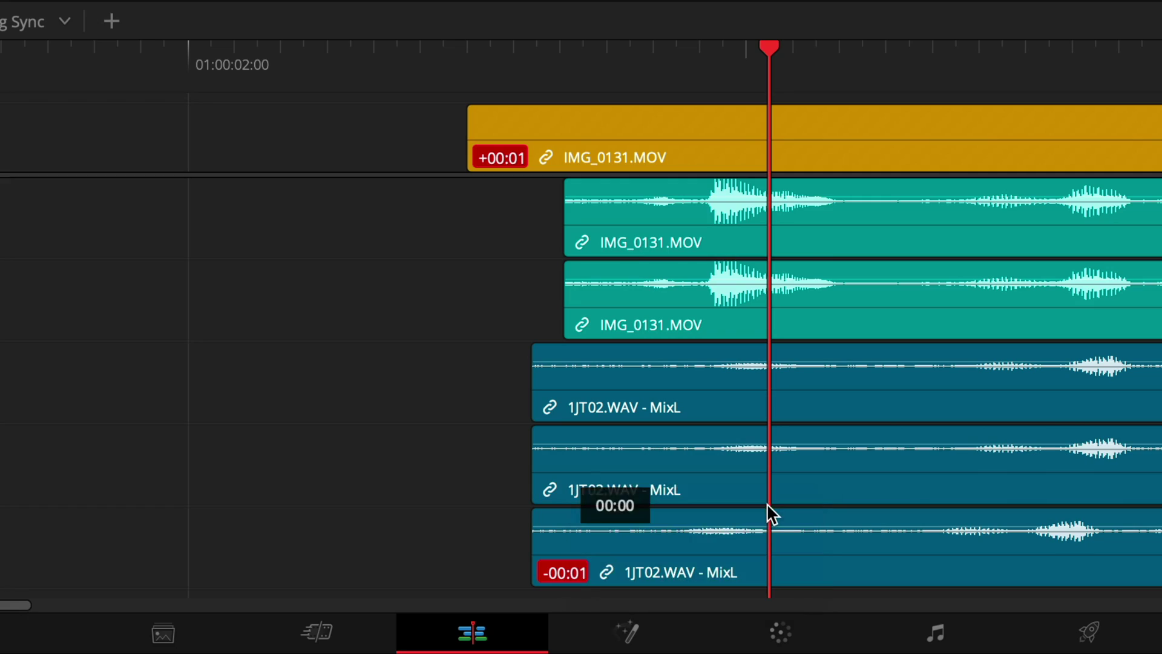
right_click(565, 572)
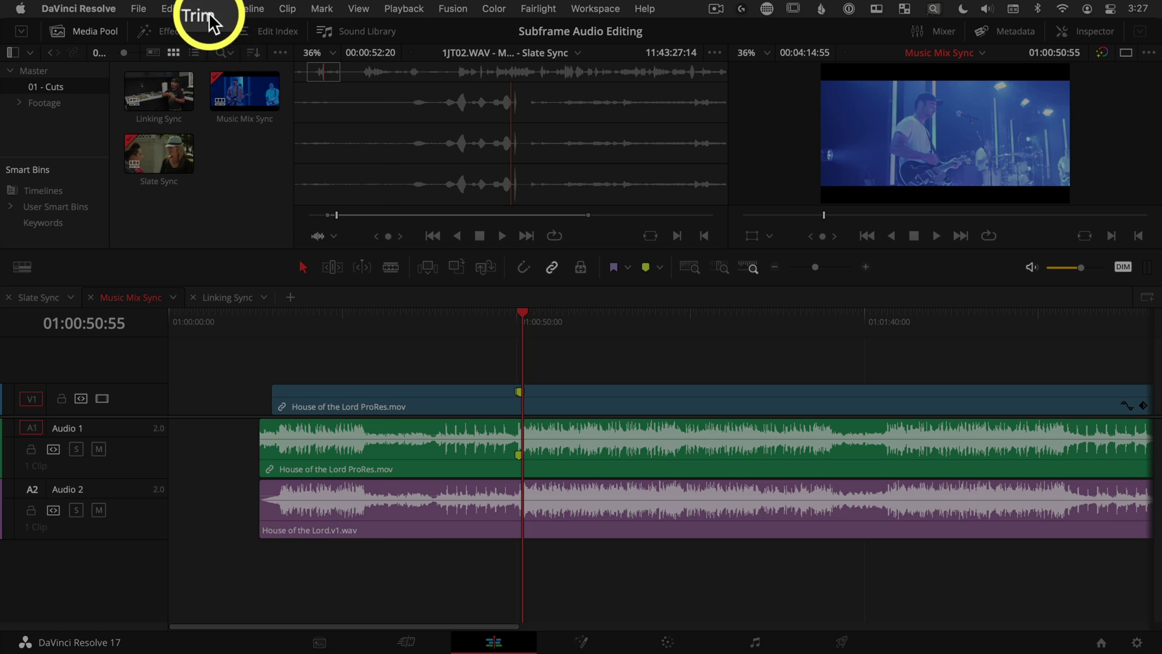
Slip the audio one subframe forward, then select the A2 music clip and zoom in around the playhead
click(206, 10)
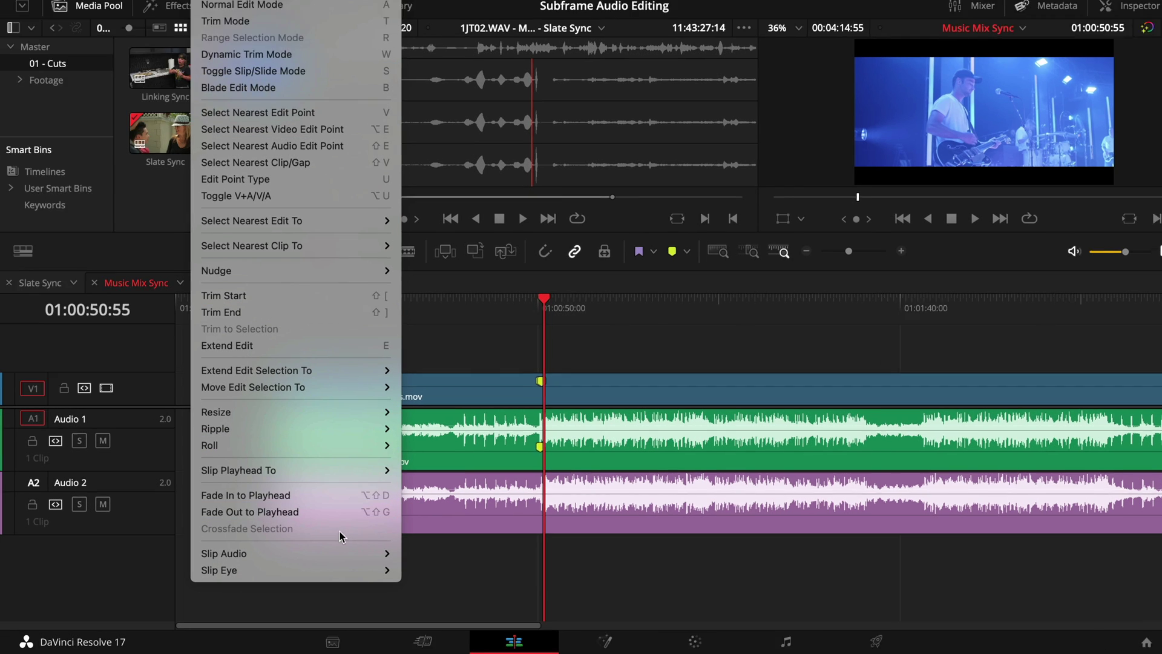
mouse_move(337, 556)
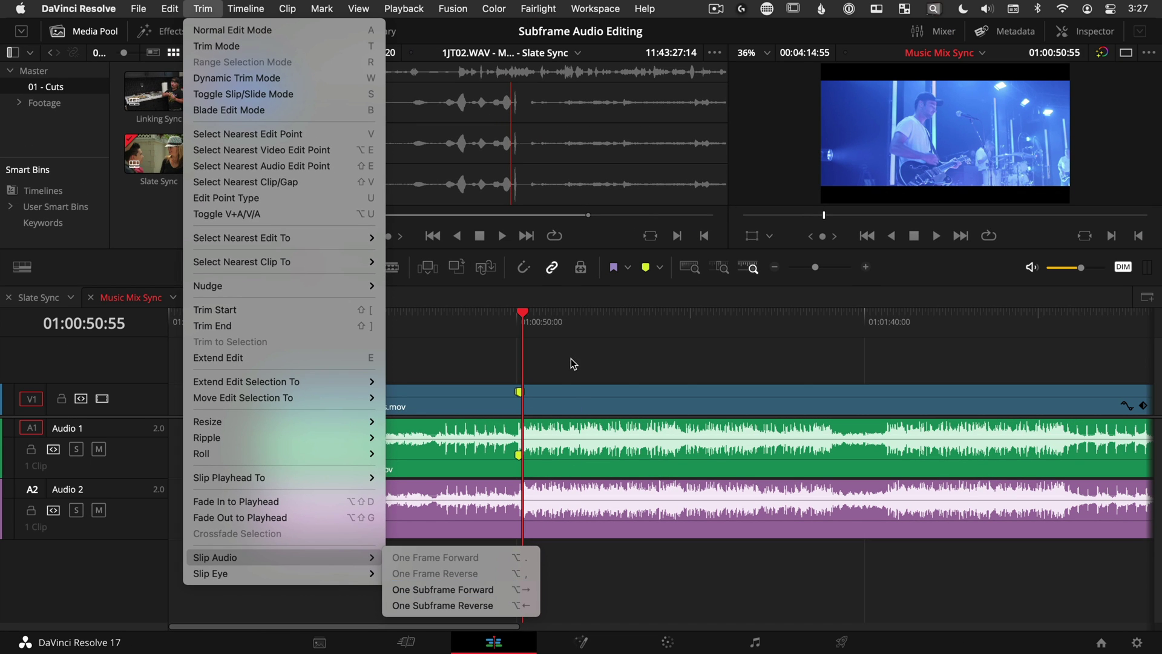
click(571, 358)
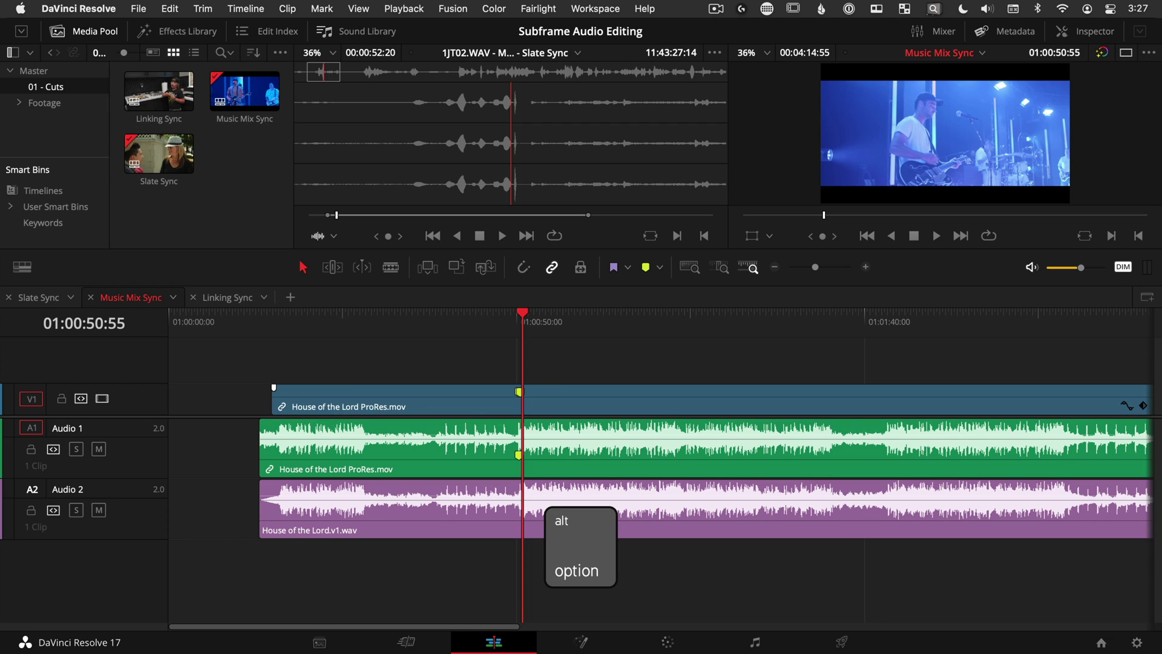
alt+click(545, 518)
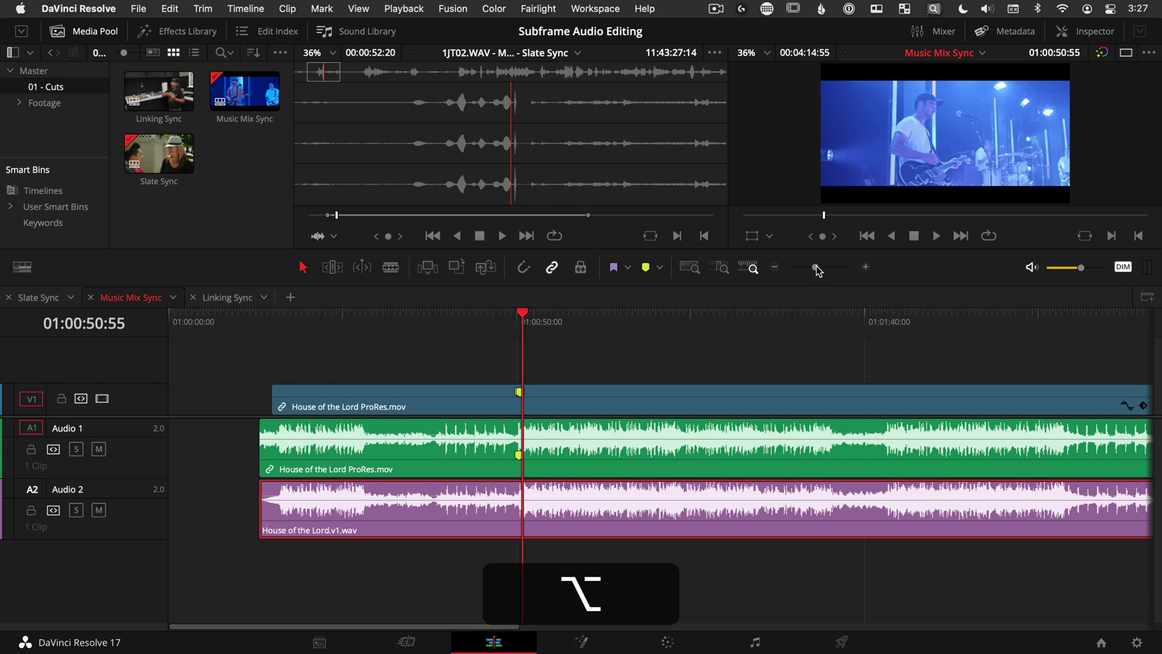
drag(817, 271, 845, 275)
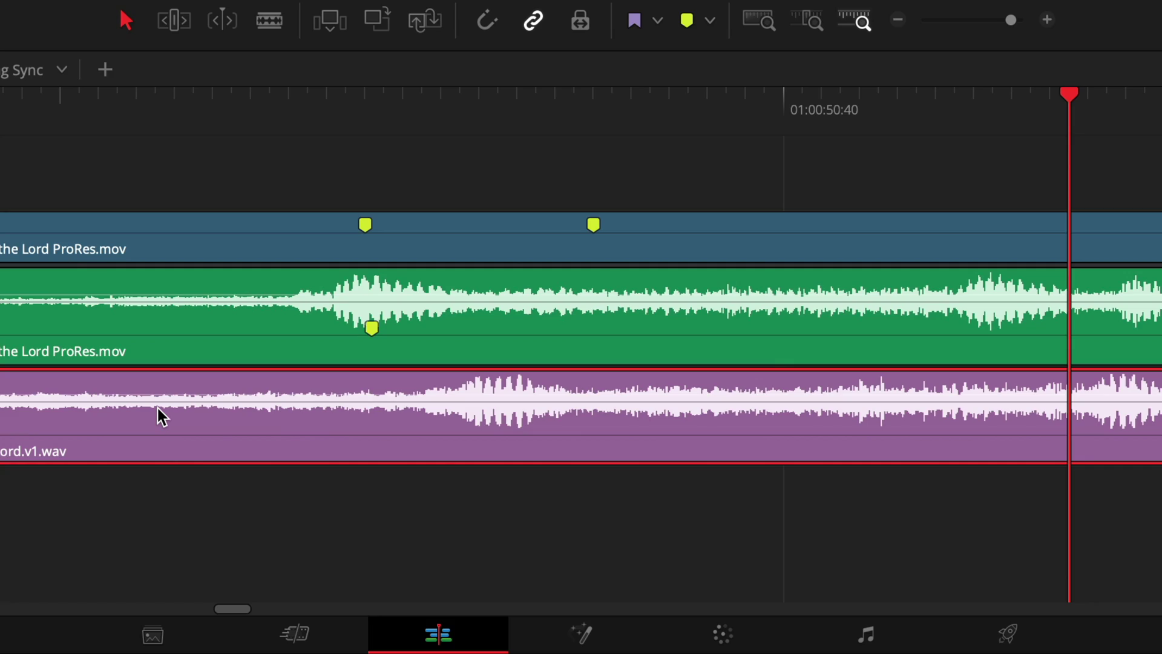
Nudge House of the Lord.v1.wav frame by frame with Option+arrows until it matches the camera audio
key(alt+Right)
key(alt+Right)
key(alt+Right)
key(alt+Right)
key(alt+Right)
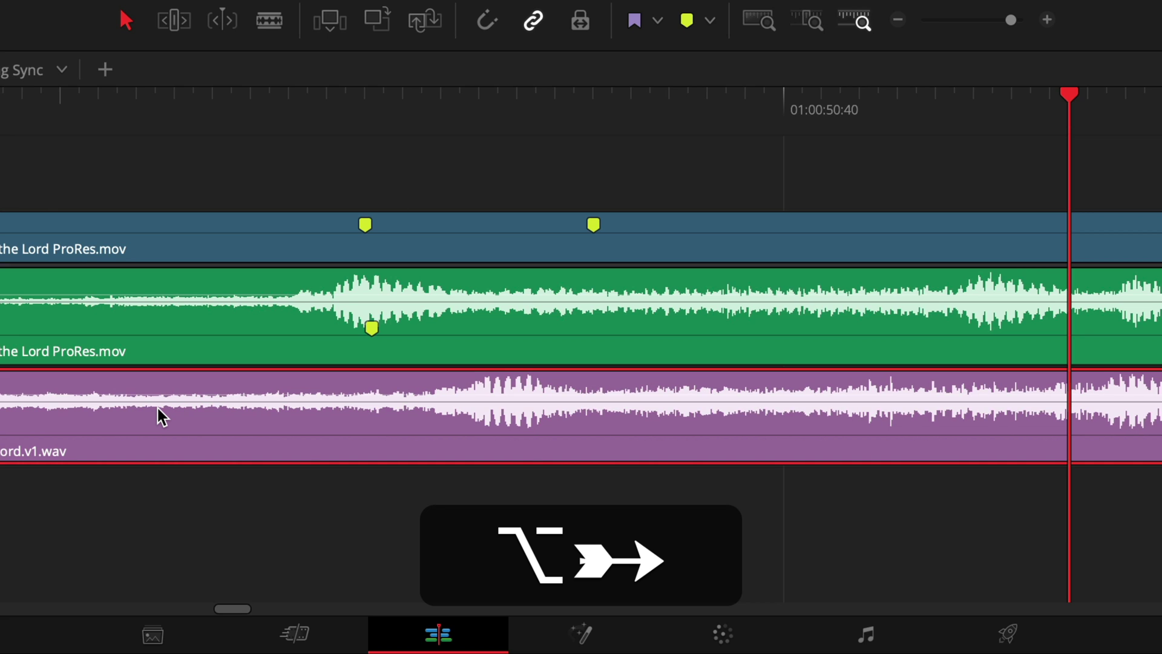
key(alt+Left)
key(alt+Left)
key(alt+Left)
key(alt+Left)
key(alt+Left)
key(alt+Right)
key(alt+Right)
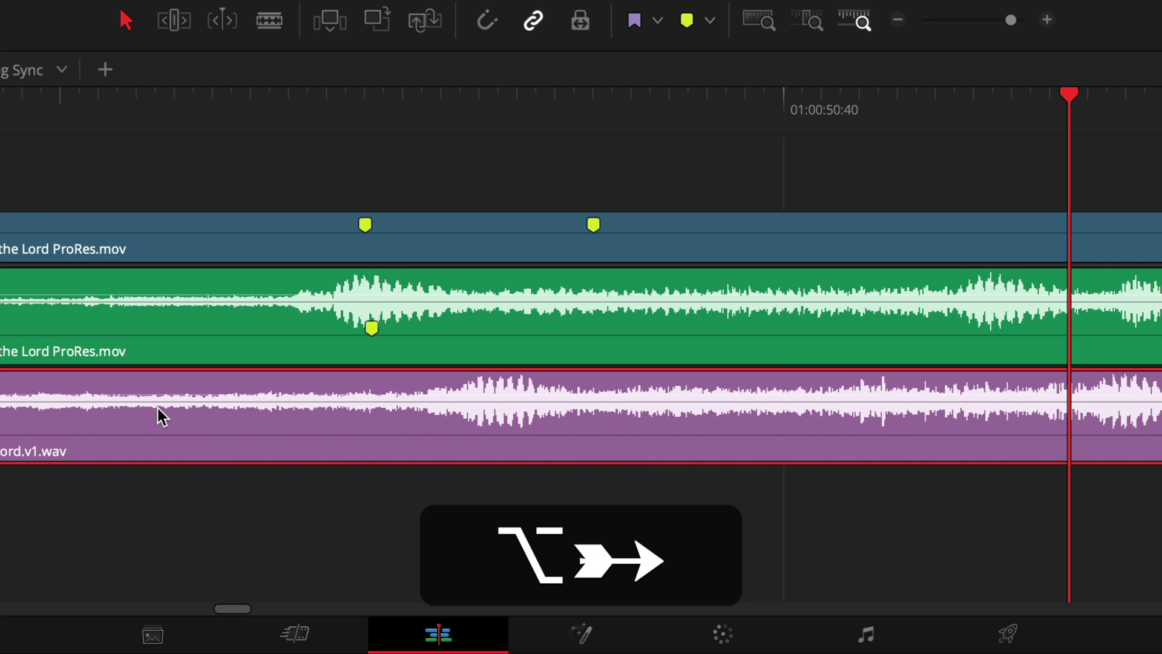
key(alt+Right)
key(alt+Right)
key(alt+Right)
key(alt+Right)
key(alt+Right)
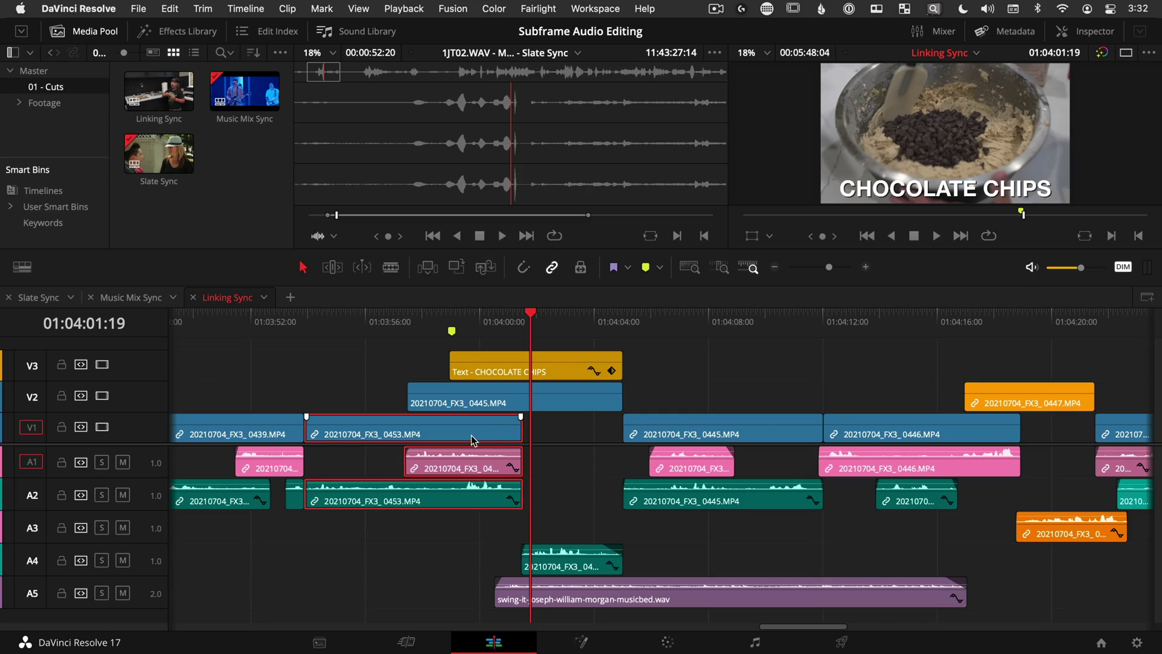
Unlink the 0453 video and audio clips and link the CHOCOLATE CHIPS title to the 0445 clip
right_click(472, 436)
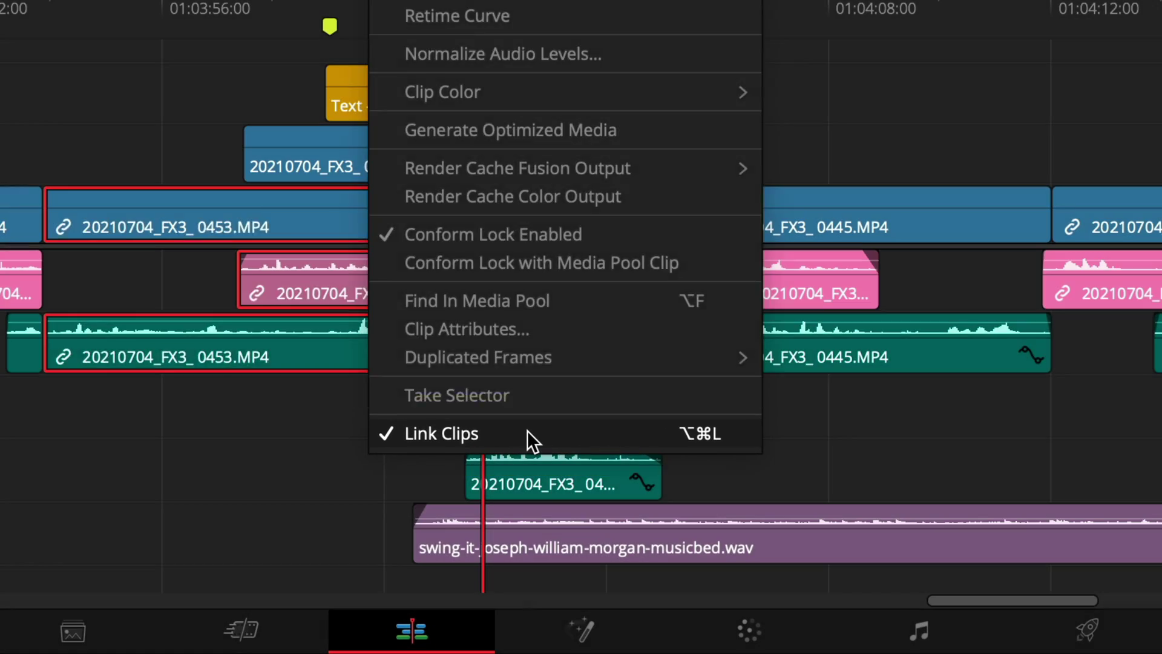
click(527, 431)
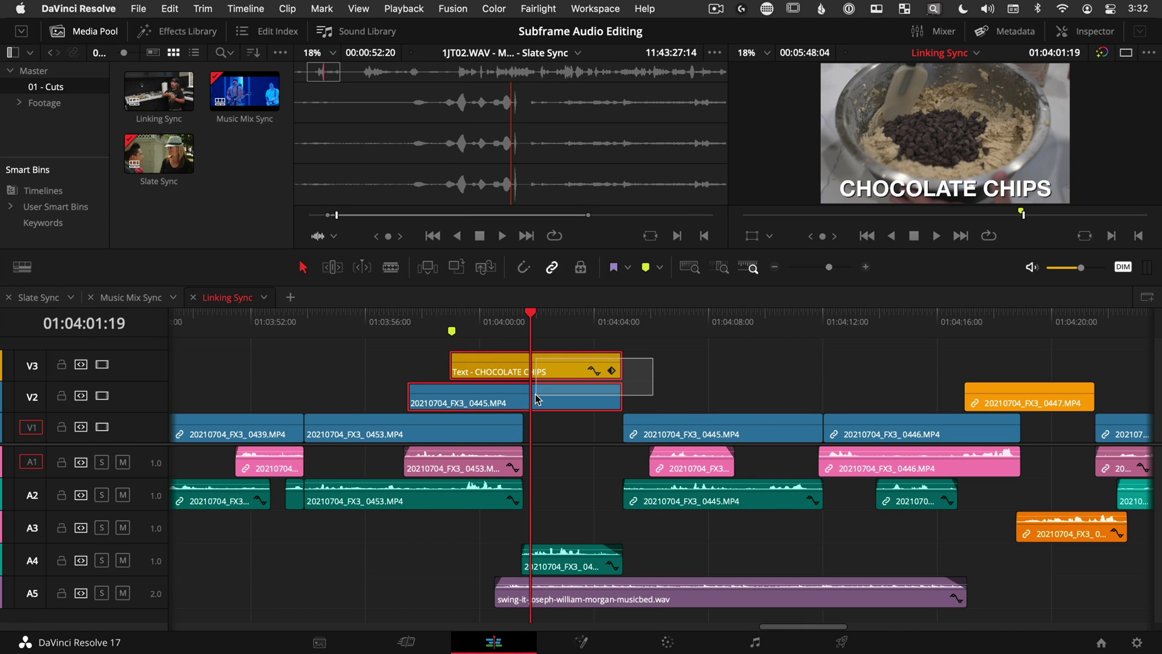
right_click(558, 374)
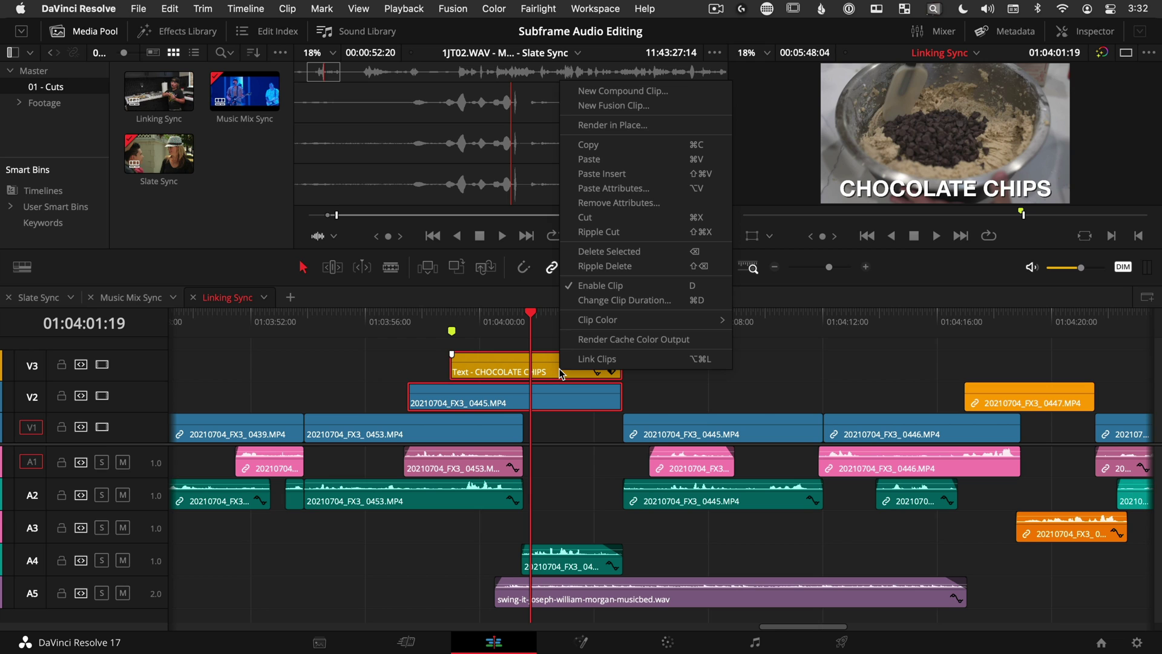
click(587, 361)
Move the linked title and 0445 clip together, then toggle the 0453 clips' link with Option+Cmd+L
mouse_move(514, 375)
mouse_down()
mouse_move(545, 374)
mouse_move(528, 372)
mouse_up()
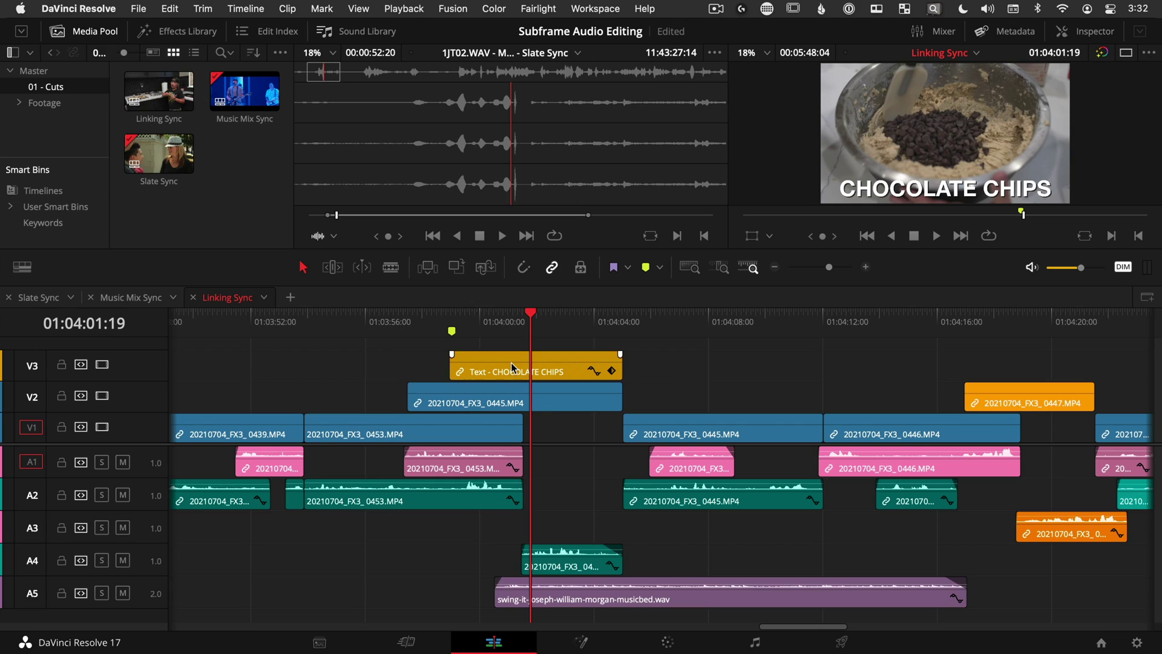
key(alt+super+l)
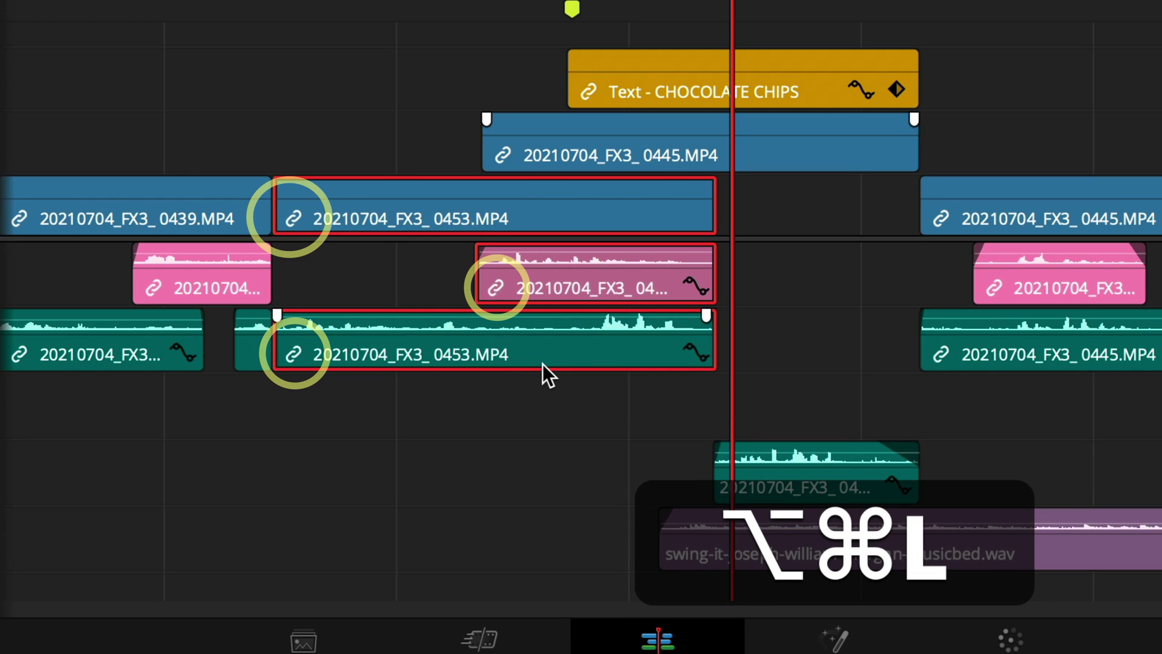
key(alt+super+l)
key(alt+super+l)
key(alt+super+l)
key(alt+super+l)
key(alt+super+l)
key(alt+super+l)
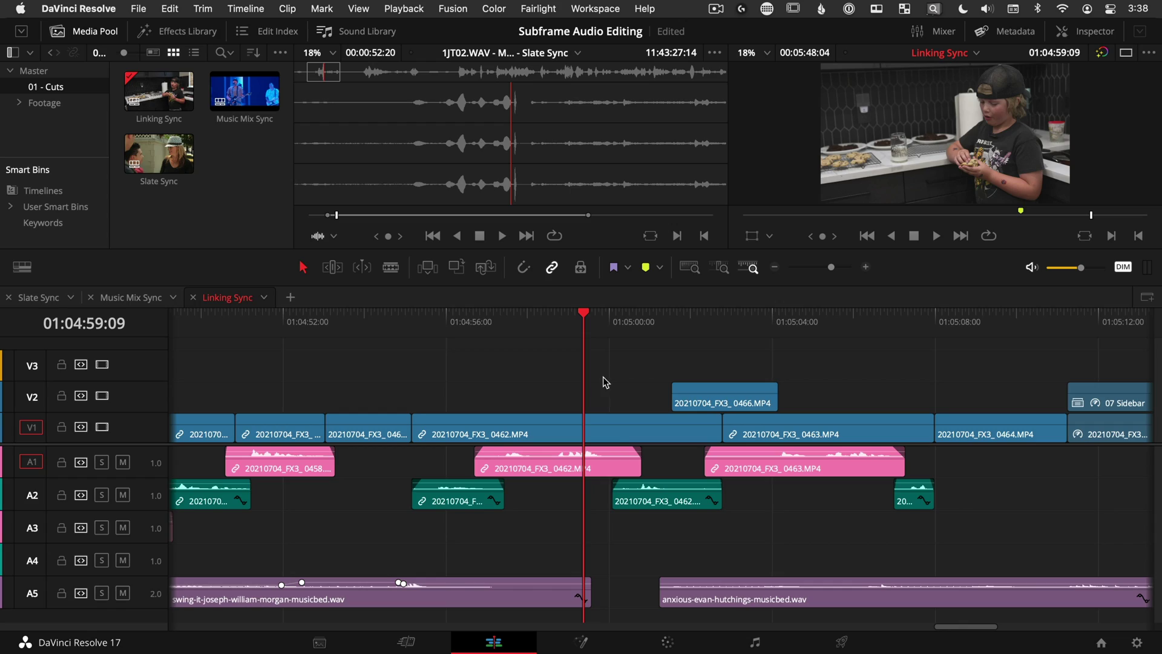
Deselect the clips, go to the Fairlight page, and zoom the waveform fully in to sample level
click(687, 572)
click(758, 642)
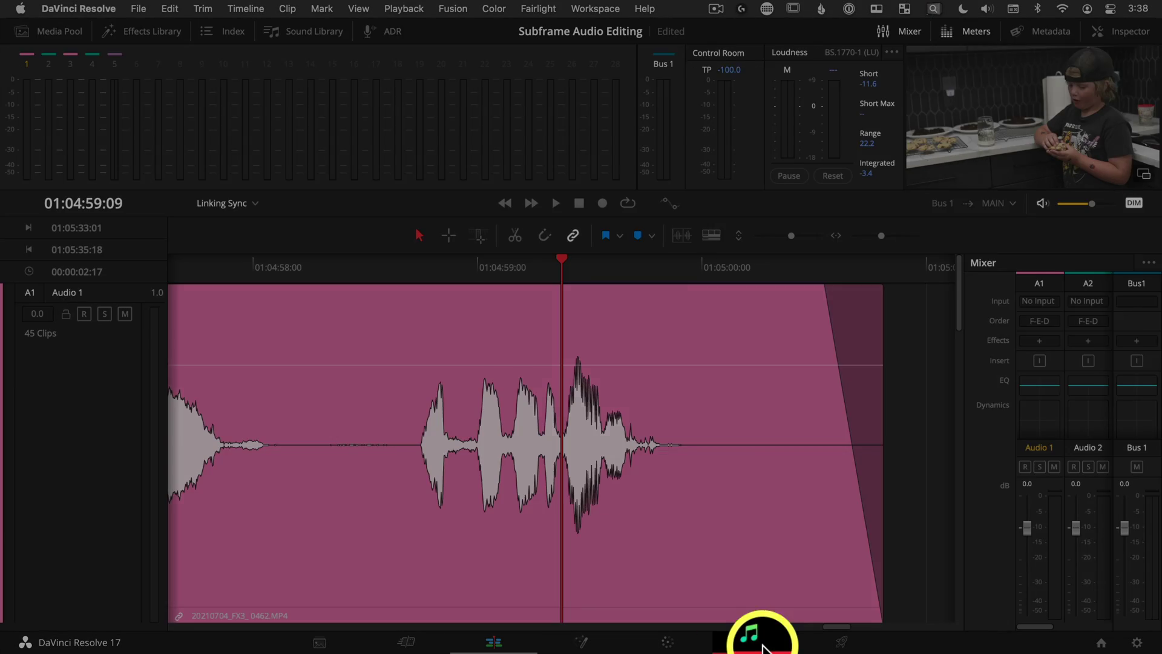
drag(883, 238, 911, 238)
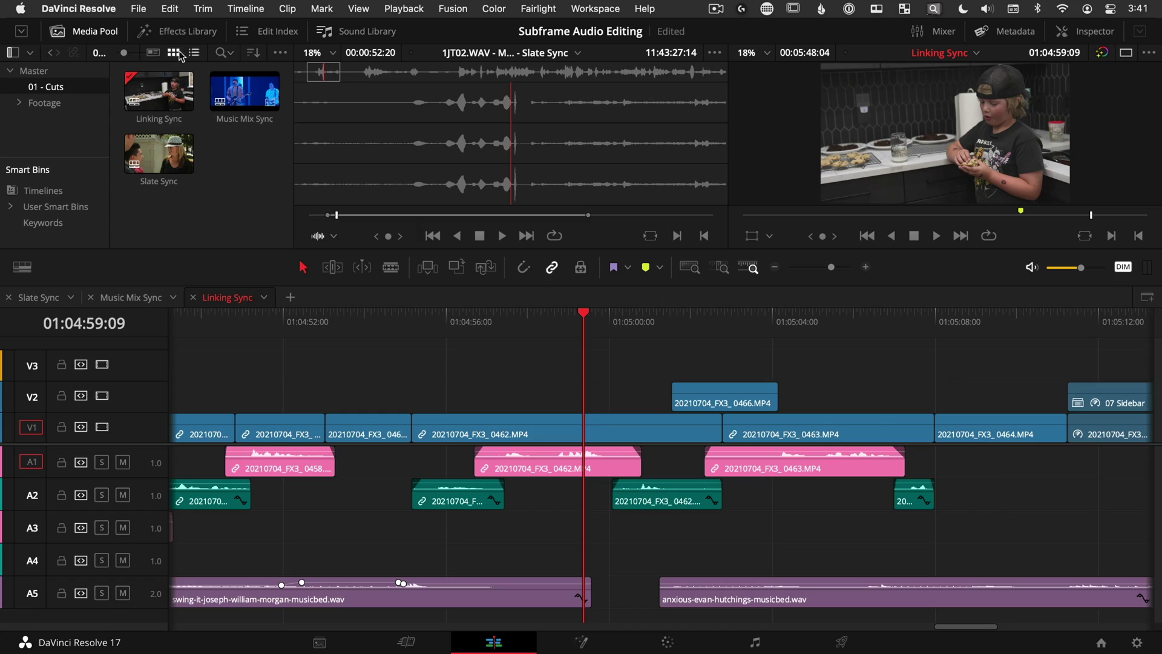
Open Preferences and scroll the Editing settings down to Align audio edits
click(78, 8)
click(125, 81)
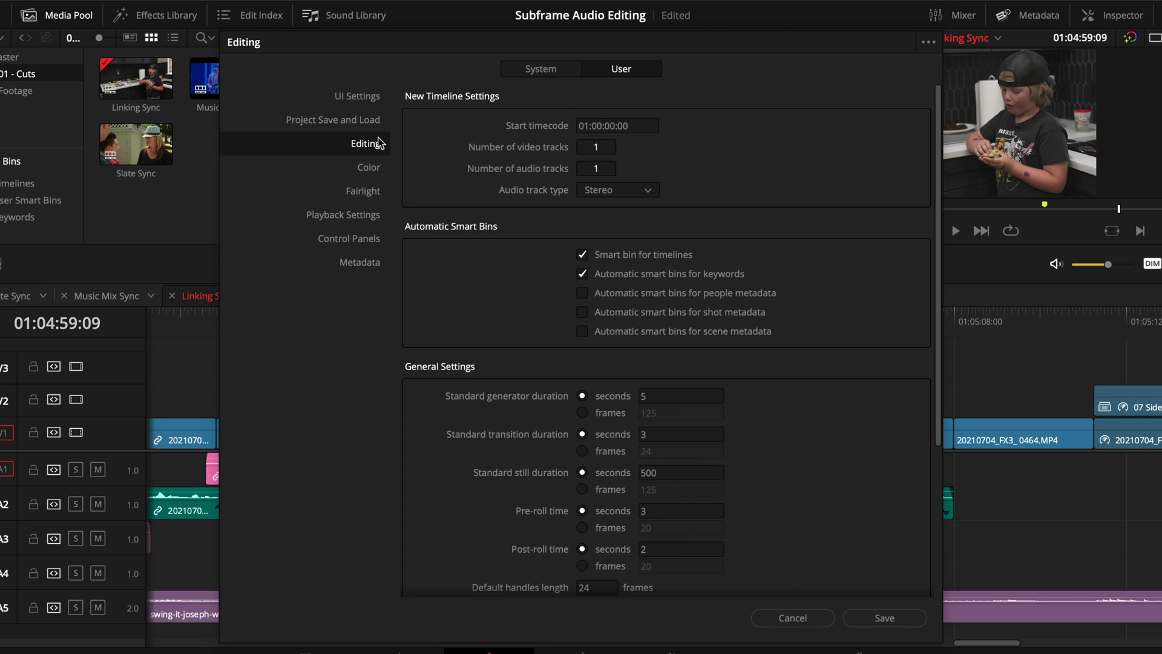
drag(937, 162, 939, 378)
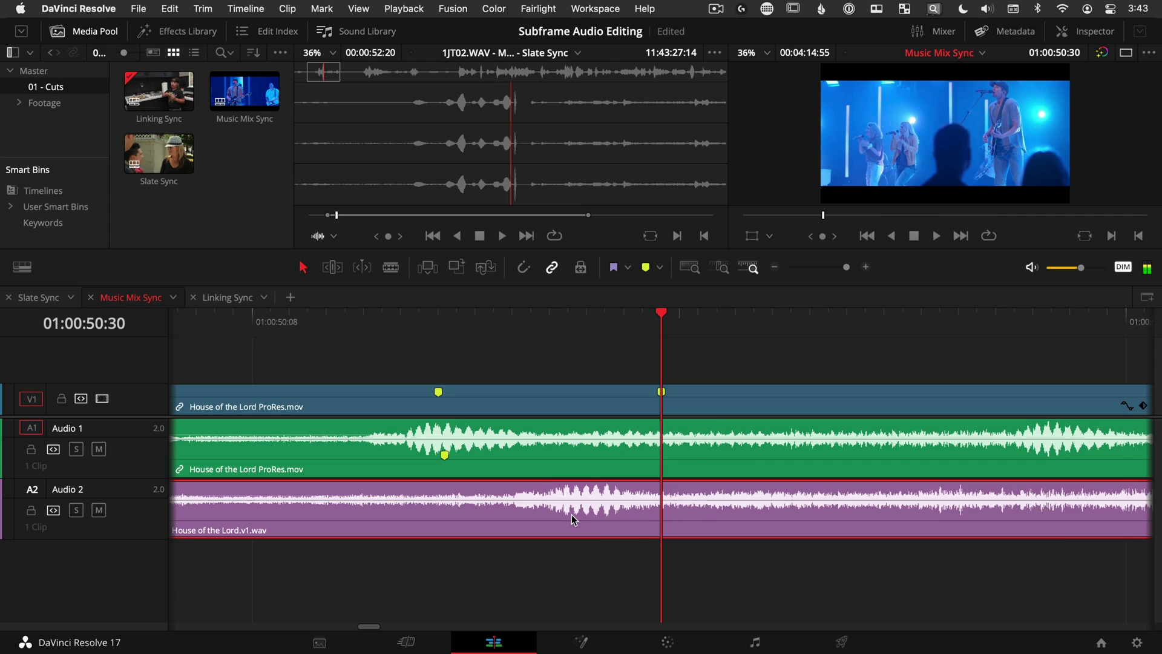
Shift the Audio 2 clip slightly later and step frame by frame to check sync
drag(553, 524, 681, 519)
key(Left)
key(Right)
key(Left)
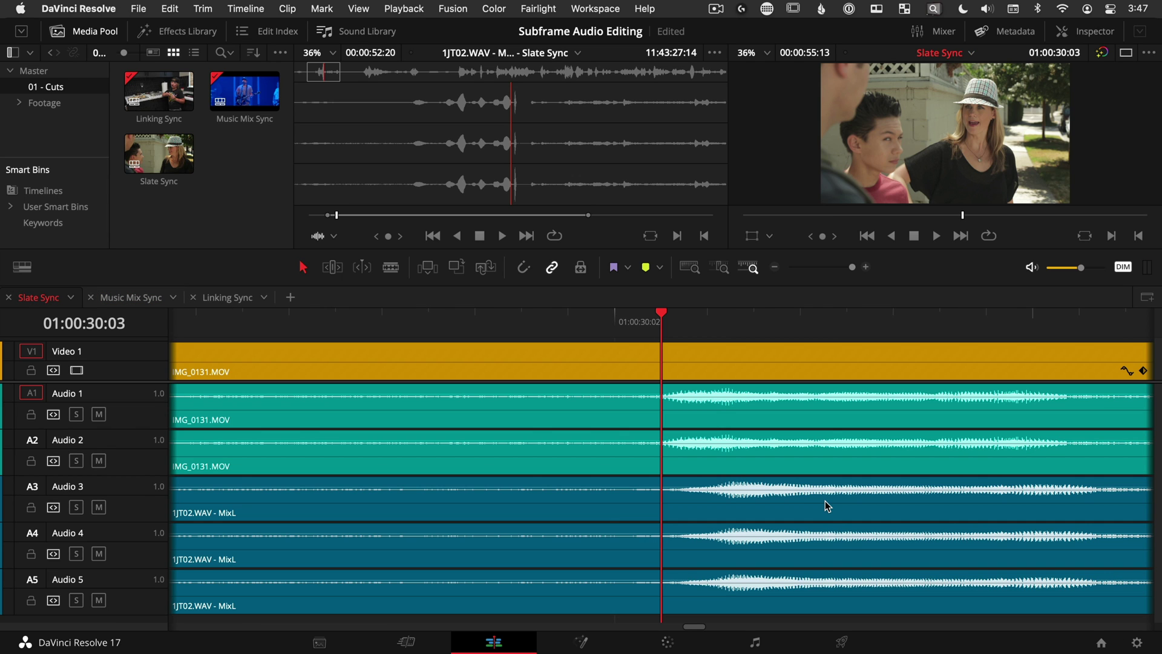
Nudge the A3–A5 1JT02.WAV clips earlier, then move the Linking Sync music bed about one frame later
click(825, 500)
super+click(825, 547)
super+click(828, 586)
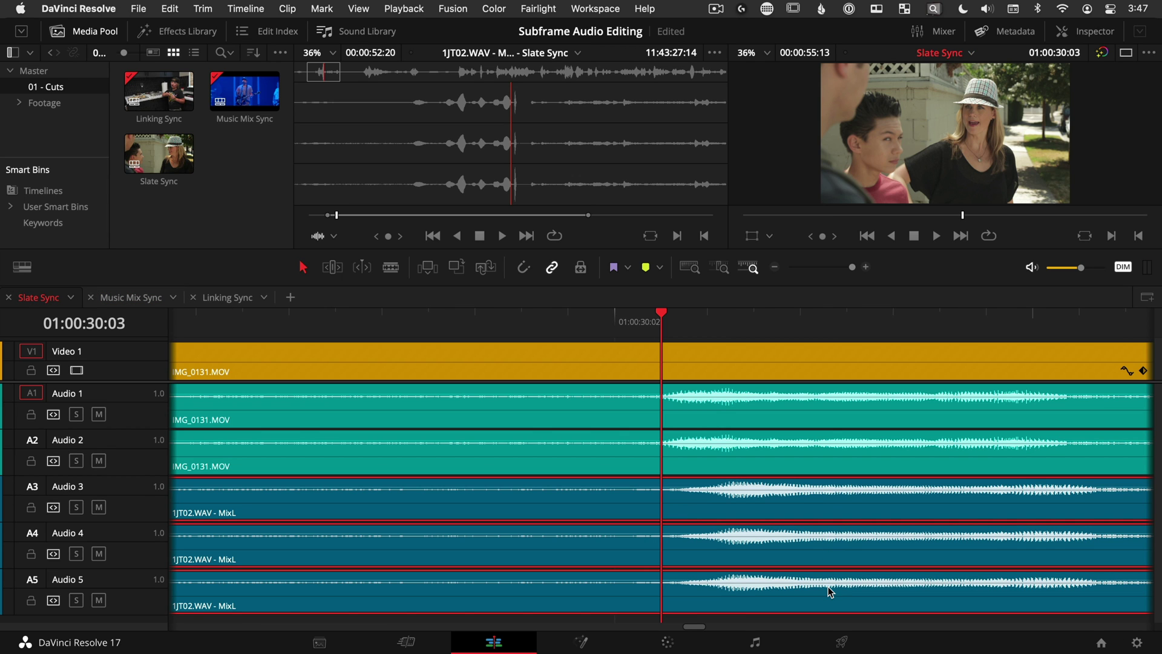
key(alt+Left)
key(alt+Left)
key(alt+Left)
key(alt+Left)
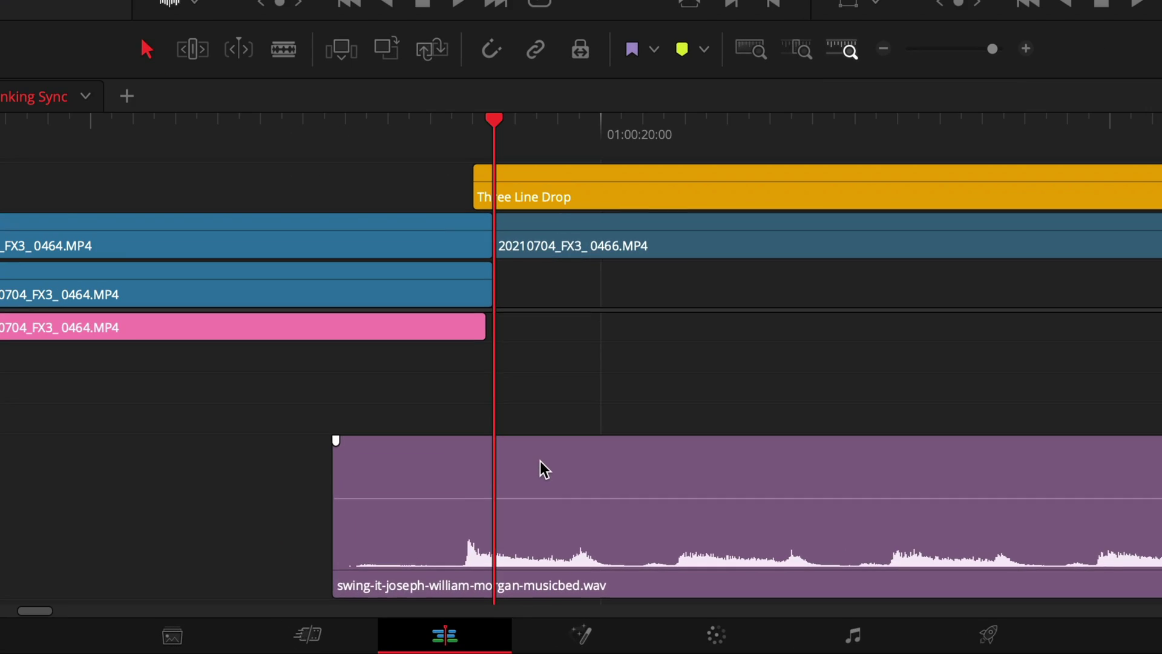
drag(555, 531, 567, 532)
drag(559, 463, 566, 461)
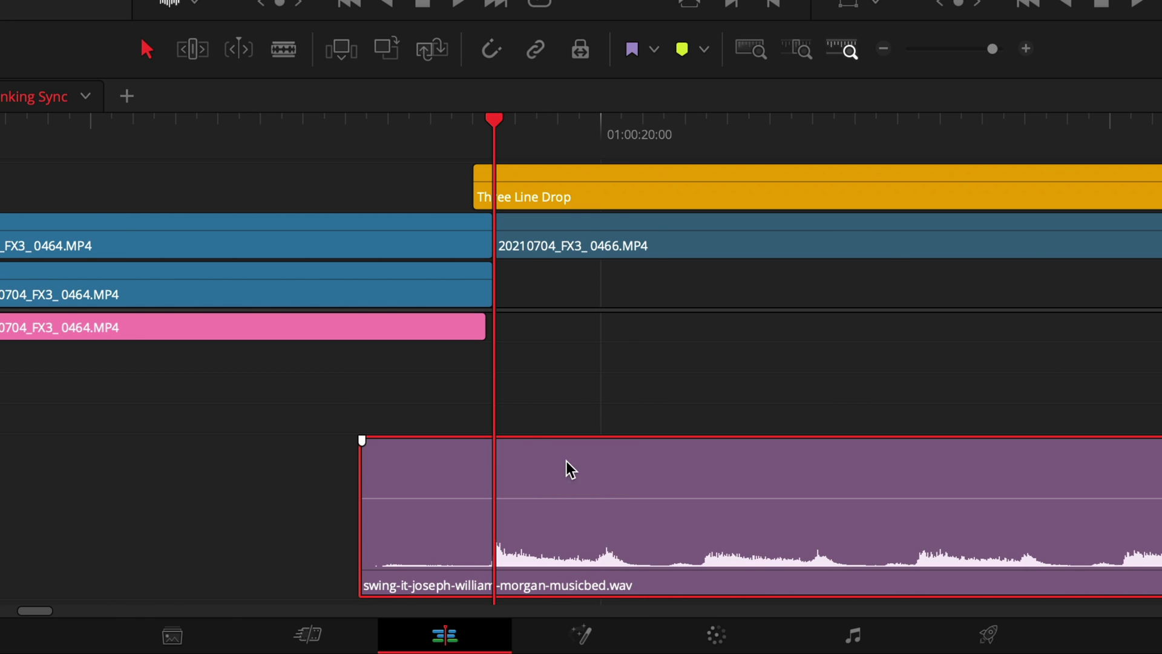